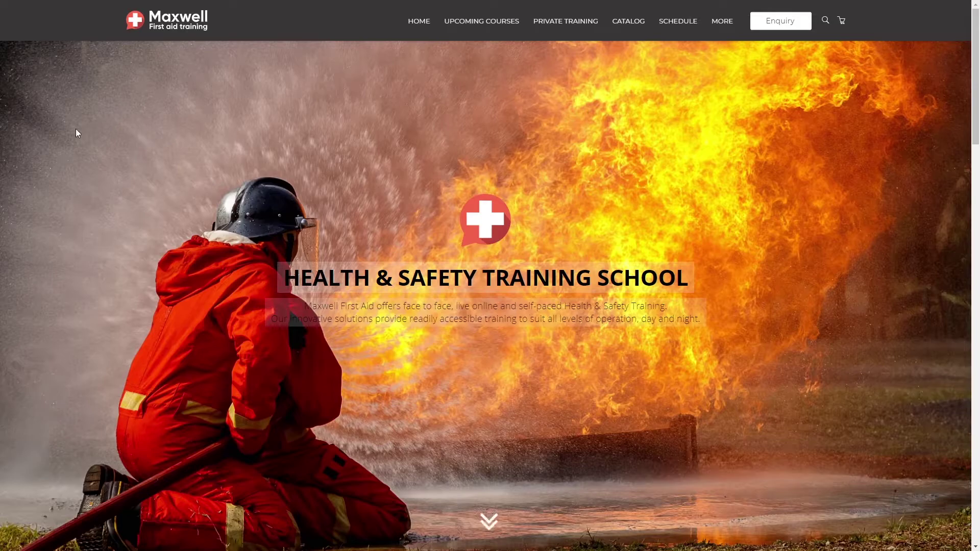
- Find Workplace First Aid (Blended Course) in the course catalog and start registering for its Tue 2 Mar session in California
{"action": "left_click", "coordinate": [628, 31]}
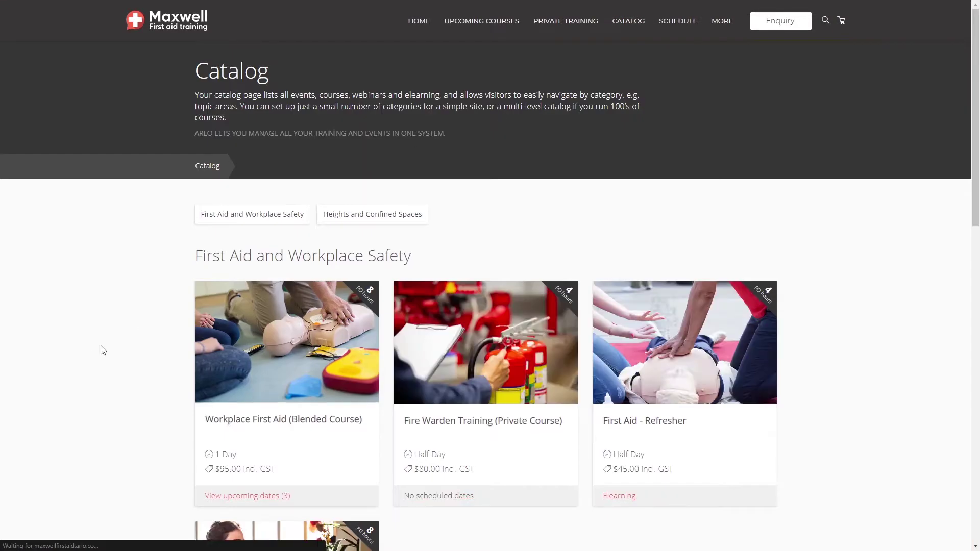
{"action": "scroll", "coordinate": [61, 350], "scroll_direction": "down", "scroll_amount": 3}
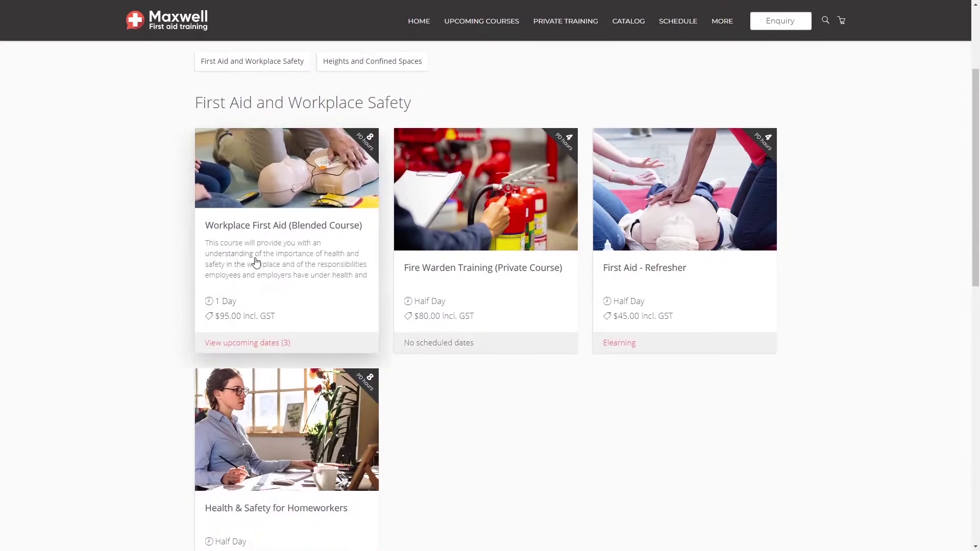
{"action": "left_click", "coordinate": [289, 229]}
{"action": "scroll", "coordinate": [131, 250], "scroll_direction": "down", "scroll_amount": 2}
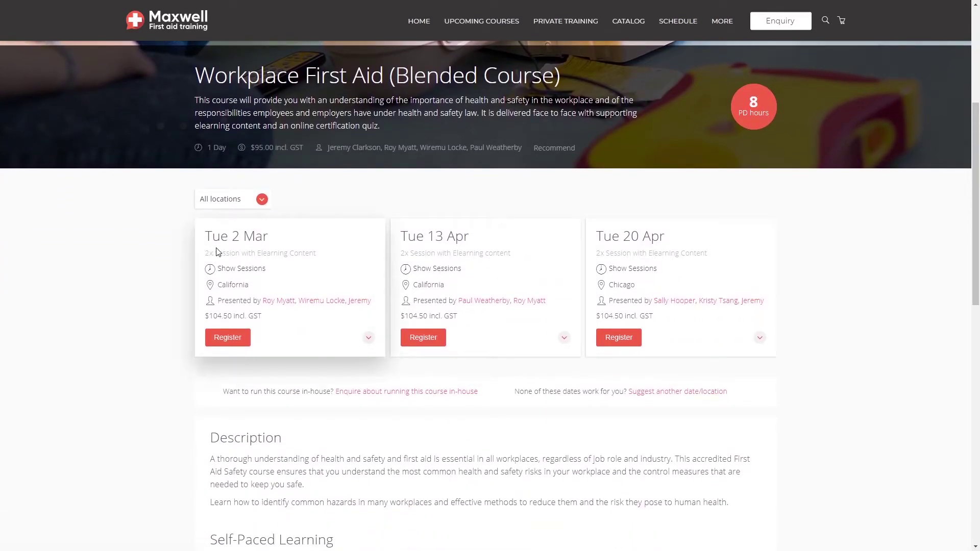
{"action": "left_click", "coordinate": [221, 338]}
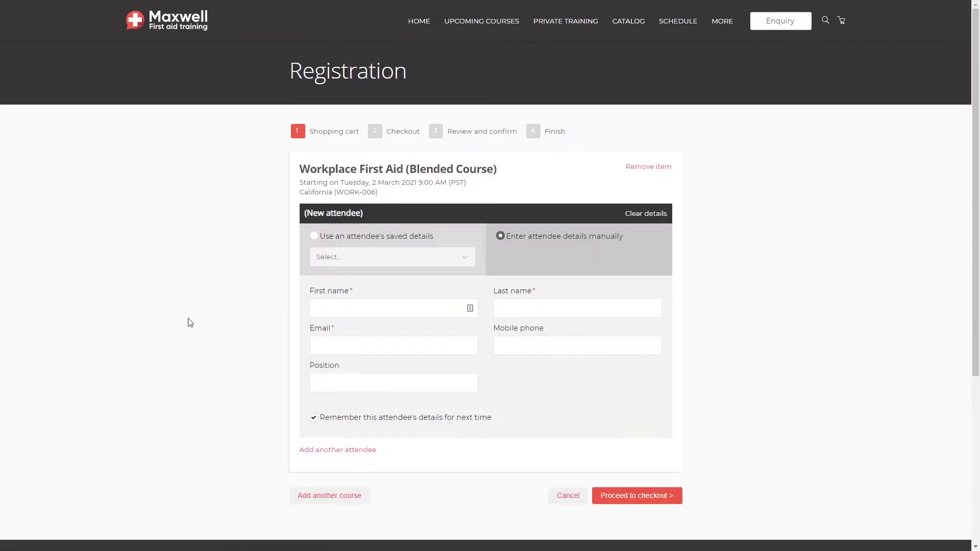
- Fill in the attendee's first name, last name, email and mobile phone, and proceed to checkout
{"action": "left_click", "coordinate": [402, 311]}
{"action": "left_click", "coordinate": [402, 331]}
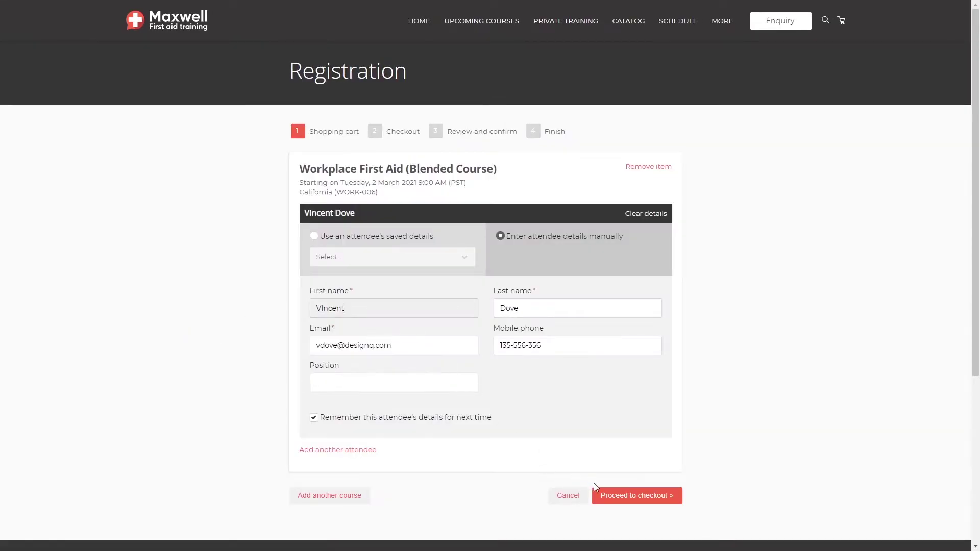
{"action": "left_click", "coordinate": [609, 496]}
- Accept the terms and conditions at checkout, then review and confirm the course order
{"action": "scroll", "coordinate": [427, 284], "scroll_direction": "down", "scroll_amount": 5}
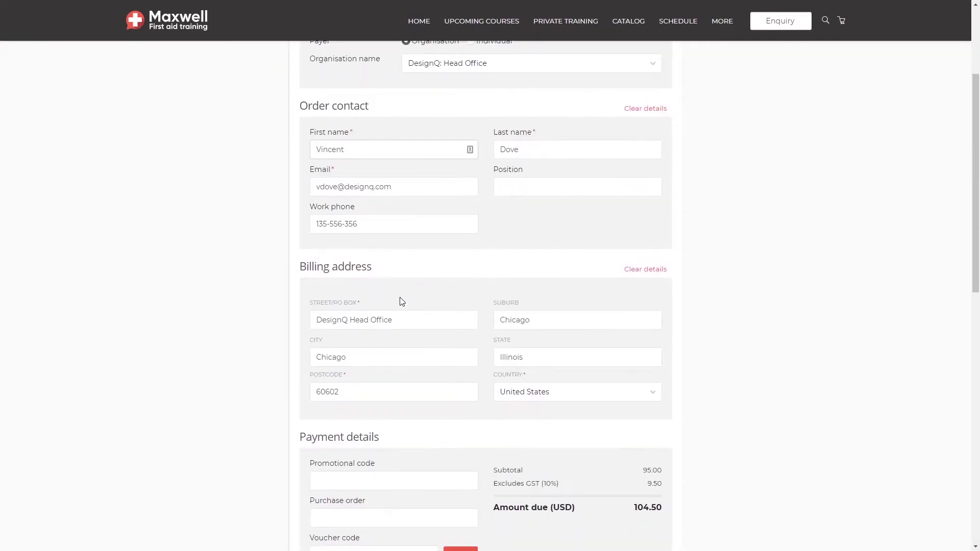
{"action": "scroll", "coordinate": [402, 301], "scroll_direction": "down", "scroll_amount": 5}
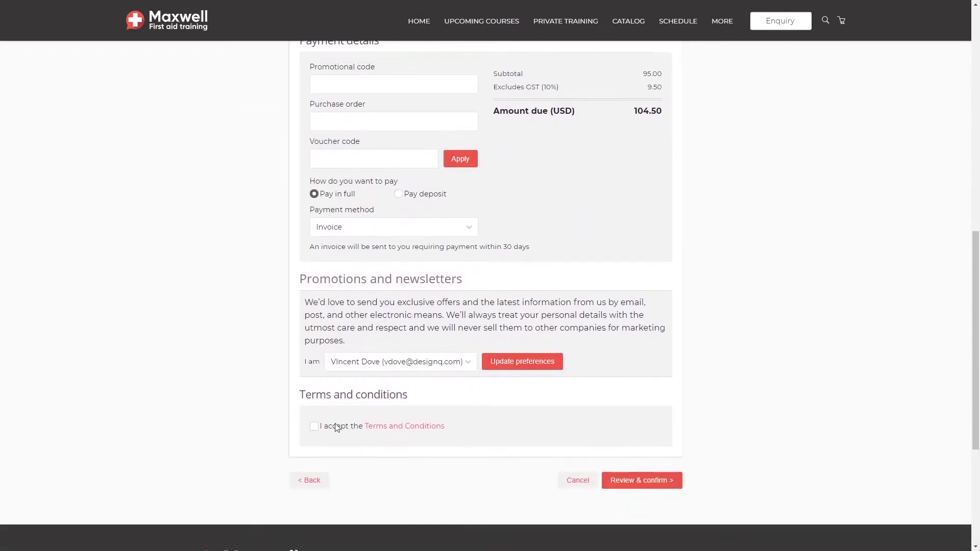
{"action": "left_click", "coordinate": [314, 426]}
{"action": "left_click", "coordinate": [653, 480]}
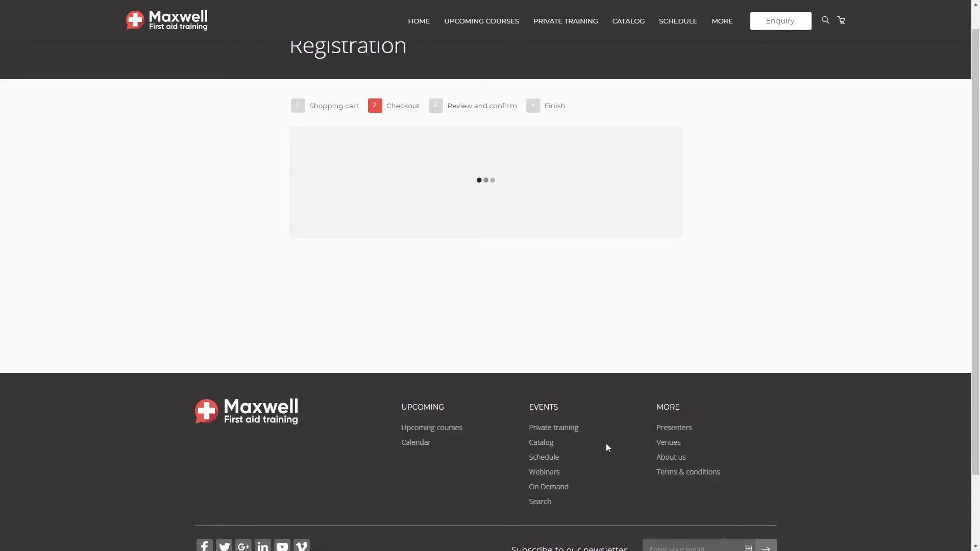
{"action": "scroll", "coordinate": [459, 347], "scroll_direction": "down", "scroll_amount": 1}
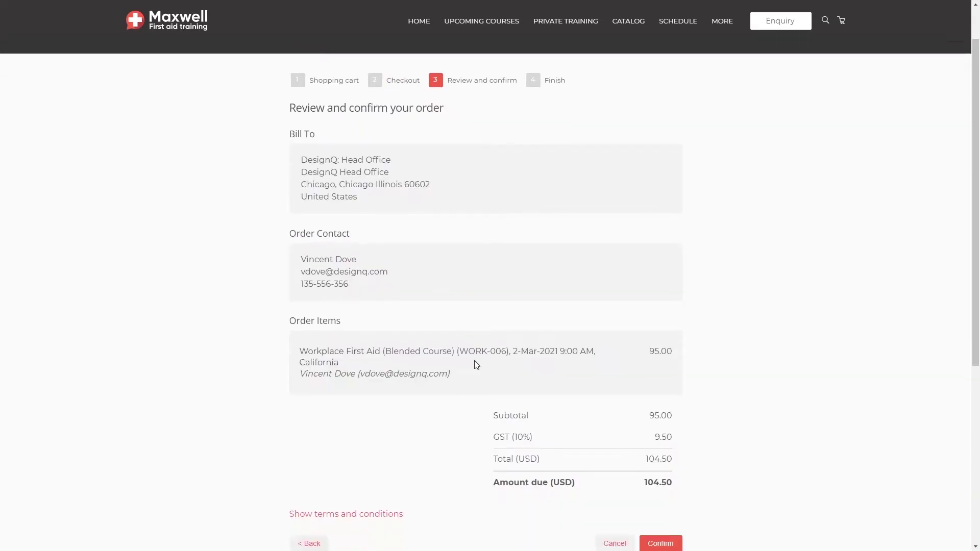
{"action": "left_click", "coordinate": [660, 518]}
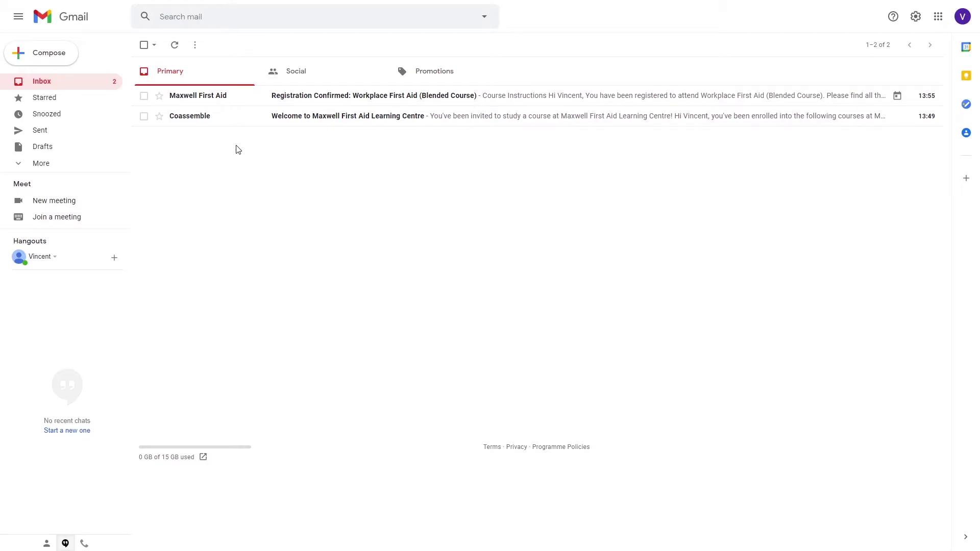
- In Gmail, read through the Workplace First Aid registration confirmation from Maxwell First Aid and return to the inbox
{"action": "left_click", "coordinate": [234, 102]}
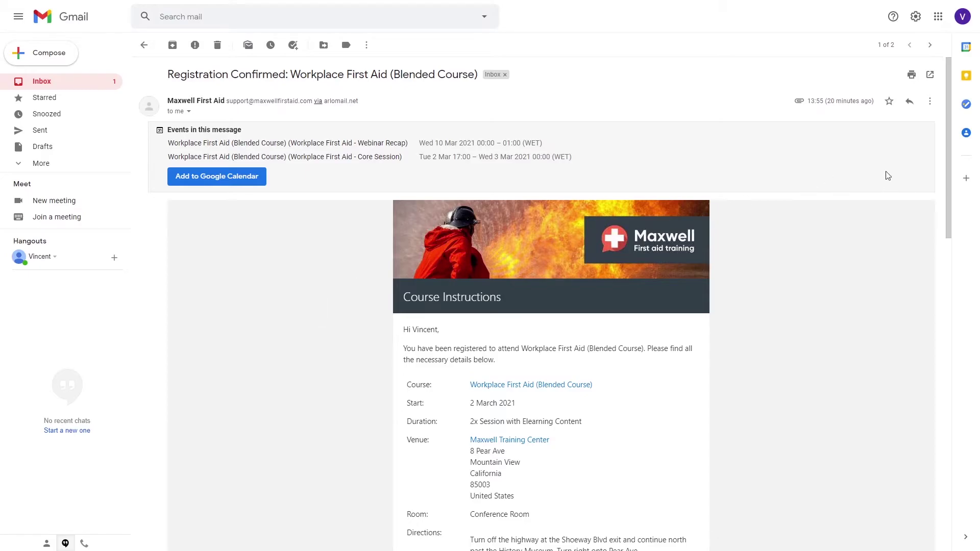
{"action": "left_click_drag", "start_coordinate": [950, 213], "coordinate": [943, 301]}
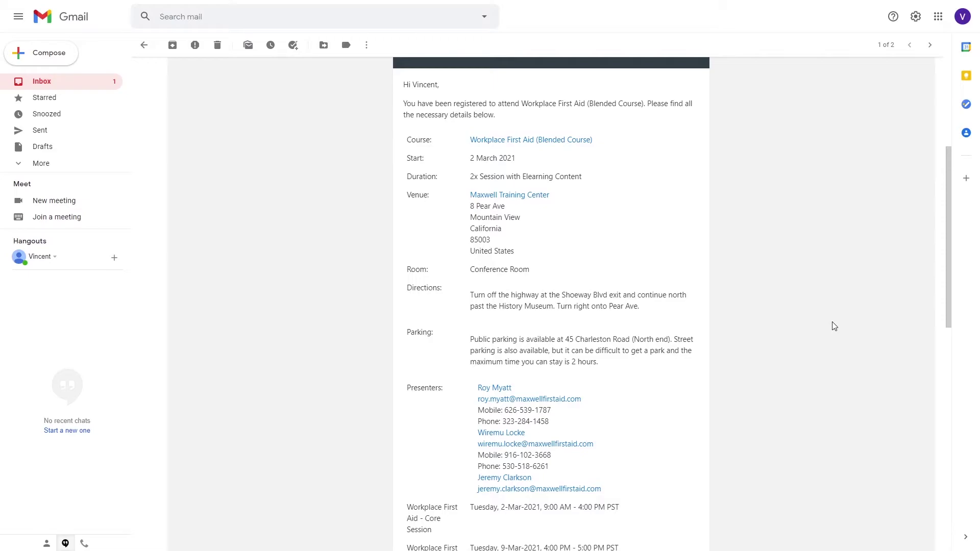
{"action": "left_click_drag", "start_coordinate": [947, 276], "coordinate": [952, 411]}
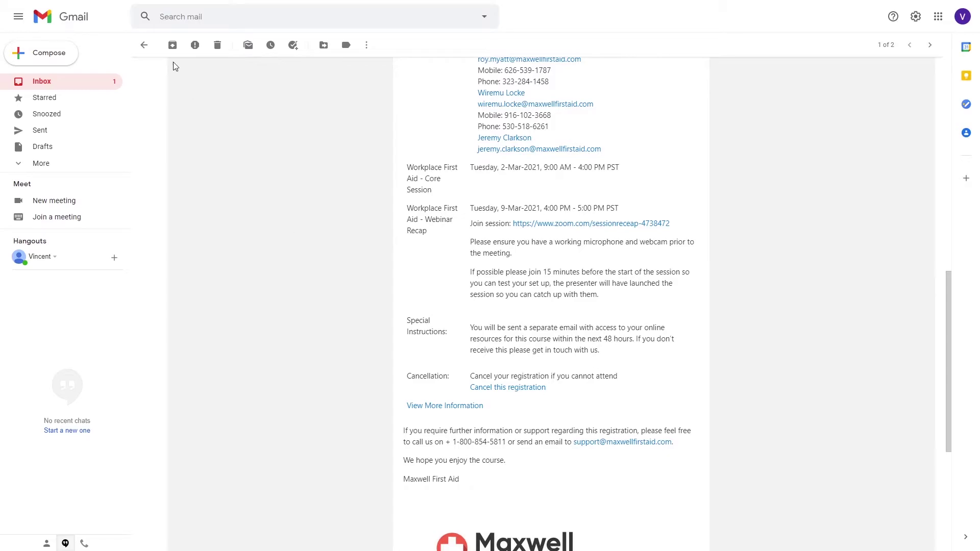
{"action": "left_click", "coordinate": [144, 45]}
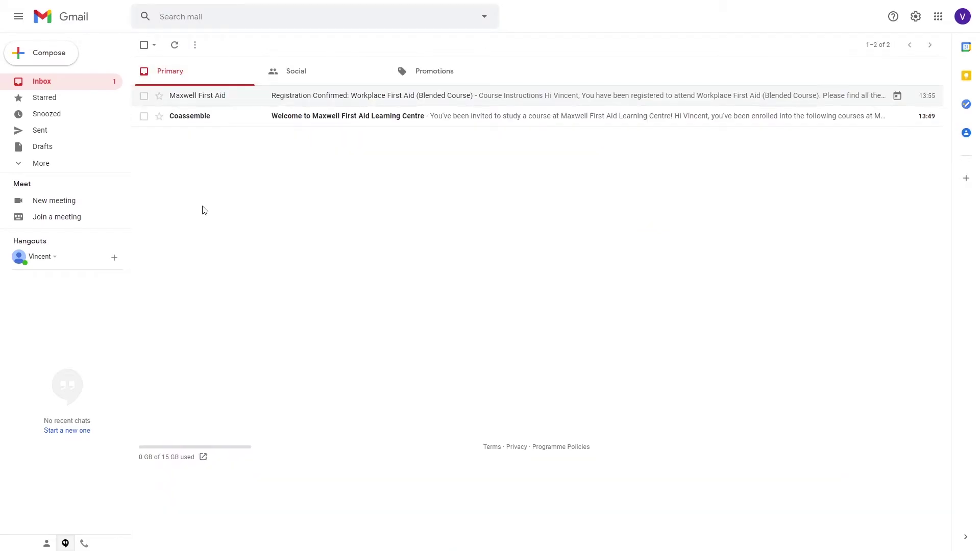
- Sign up for the Maxwell First Aid Learning Centre from the Coassemble welcome email, creating and submitting an account password
{"action": "left_click", "coordinate": [211, 123]}
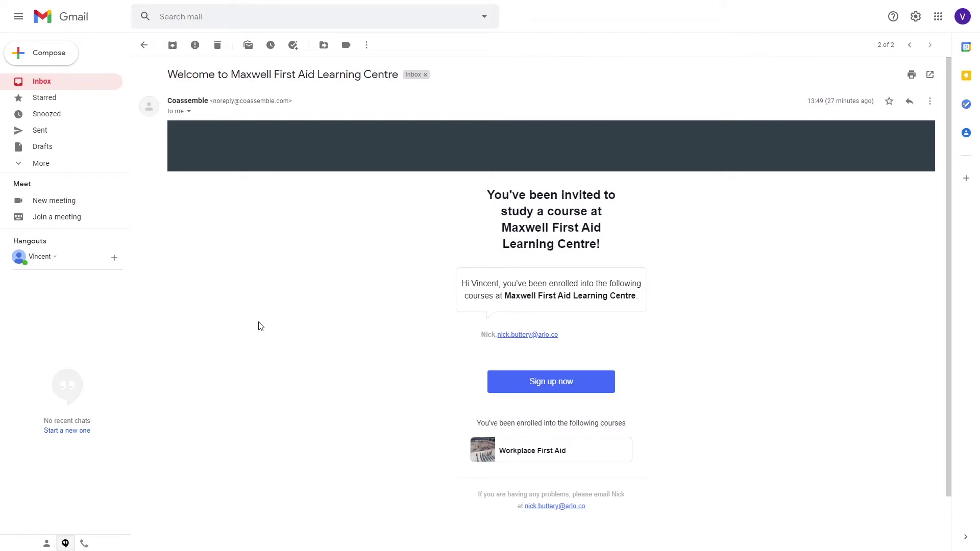
{"action": "left_click", "coordinate": [547, 393]}
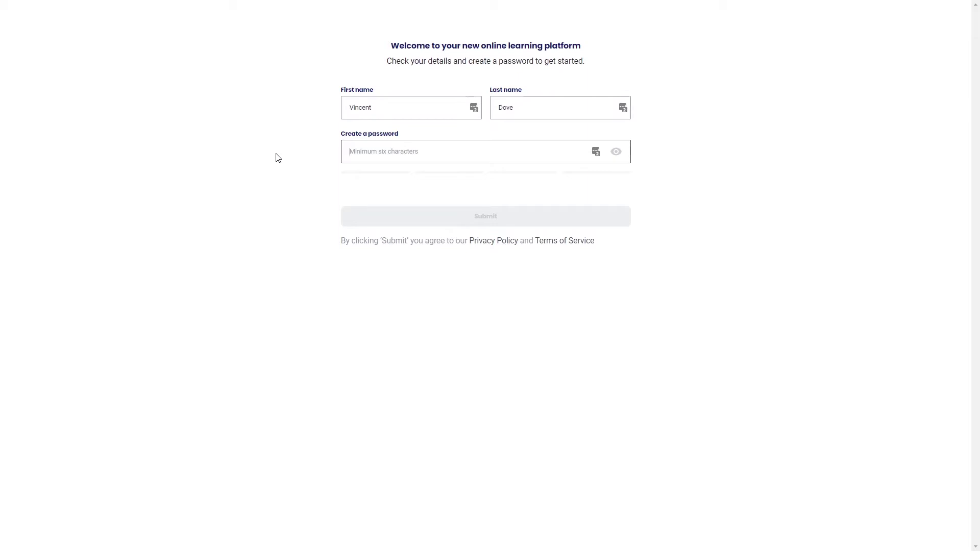
{"action": "type", "text": "•••••••••"}
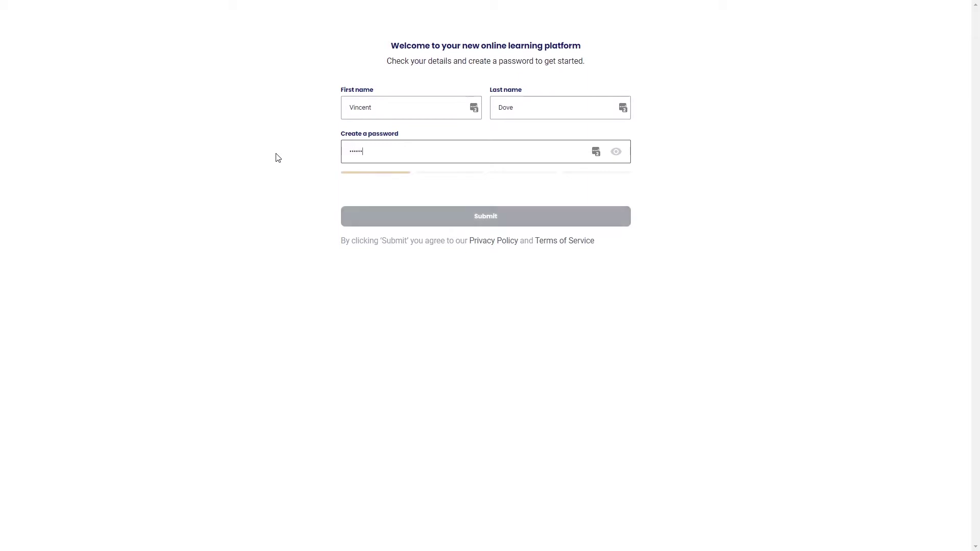
{"action": "type", "text": "•"}
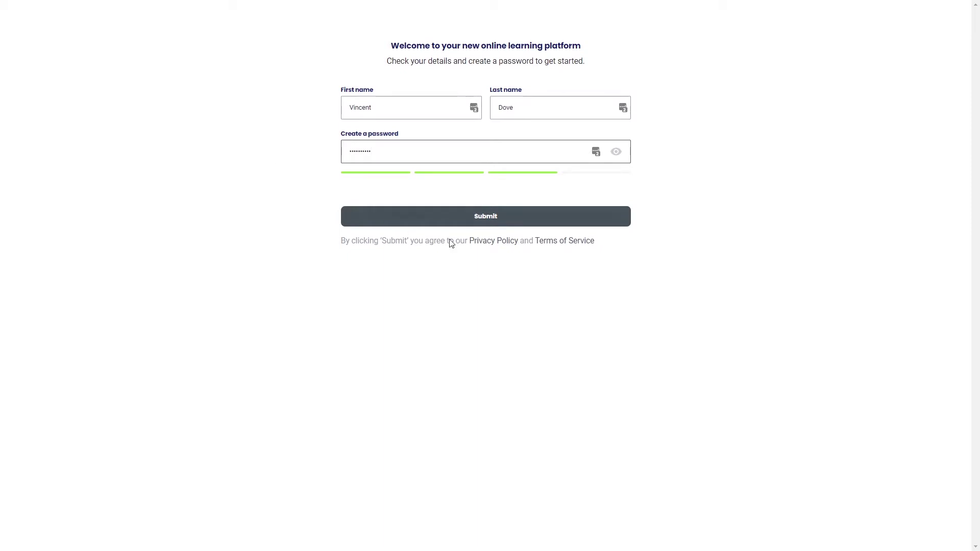
{"action": "left_click", "coordinate": [500, 226]}
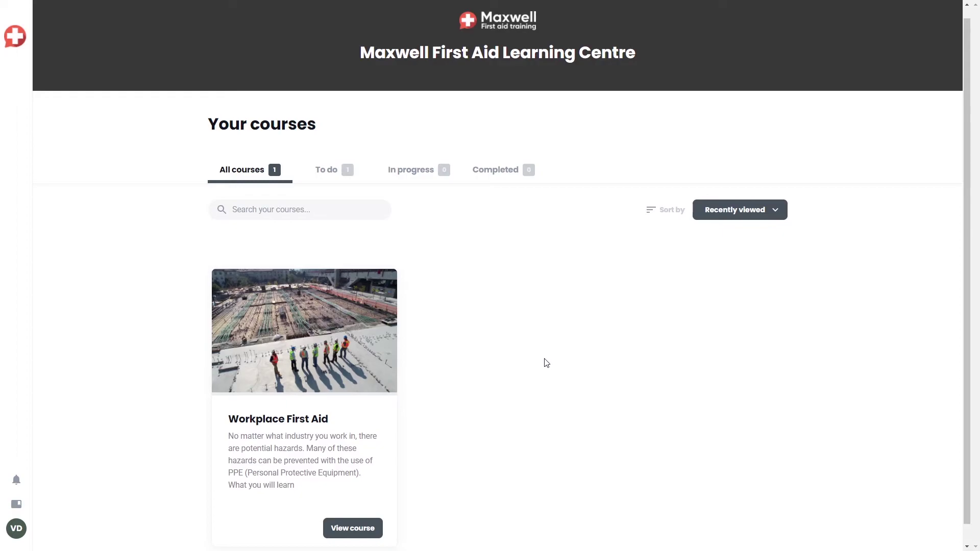
- Start the Workplace First Aid course and advance through the Introduction, 1a and 1b lessons to Checkpoint 1
{"action": "left_click", "coordinate": [352, 519]}
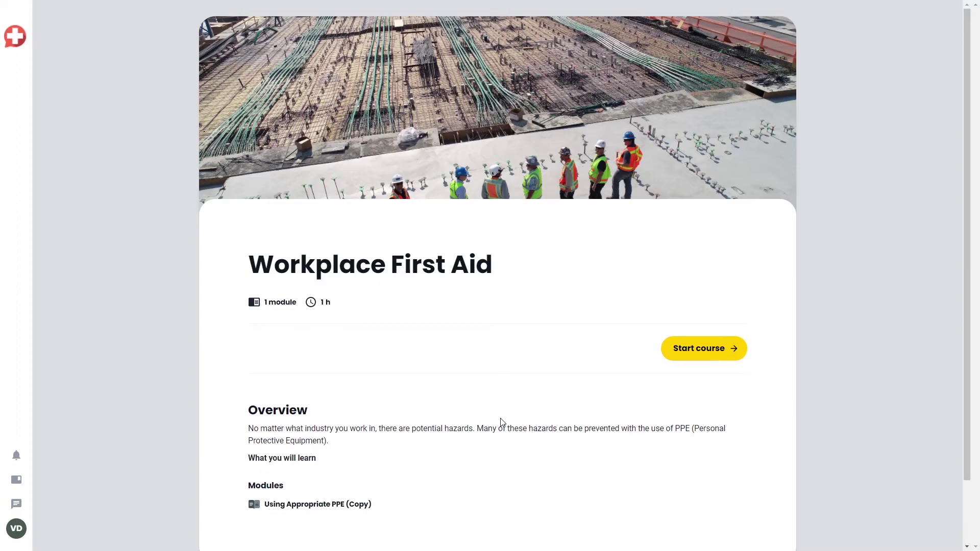
{"action": "left_click", "coordinate": [702, 353]}
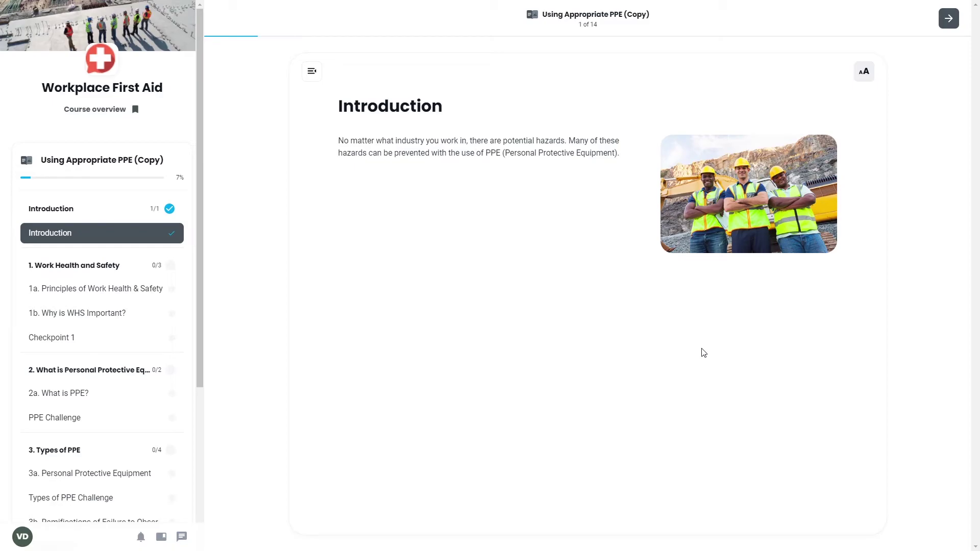
{"action": "left_click", "coordinate": [948, 19]}
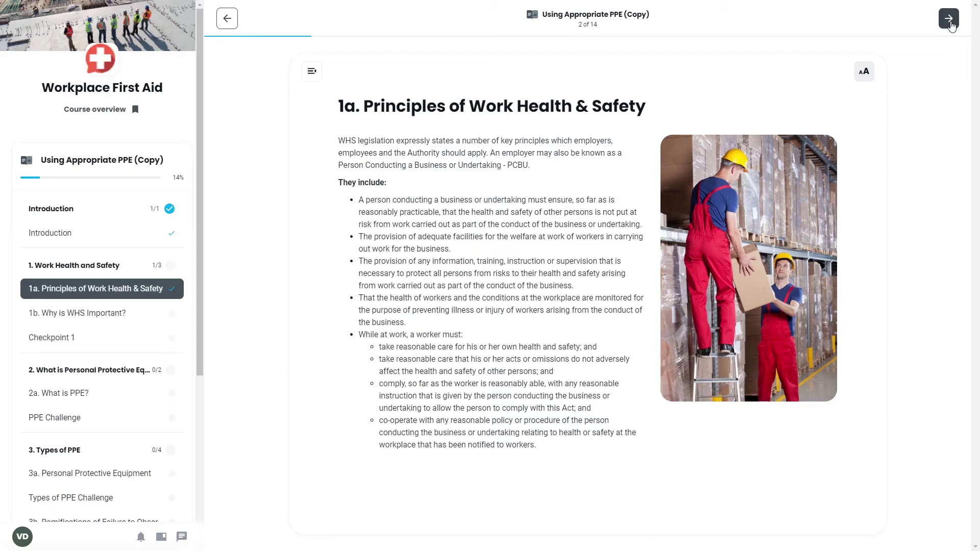
{"action": "left_click", "coordinate": [948, 19]}
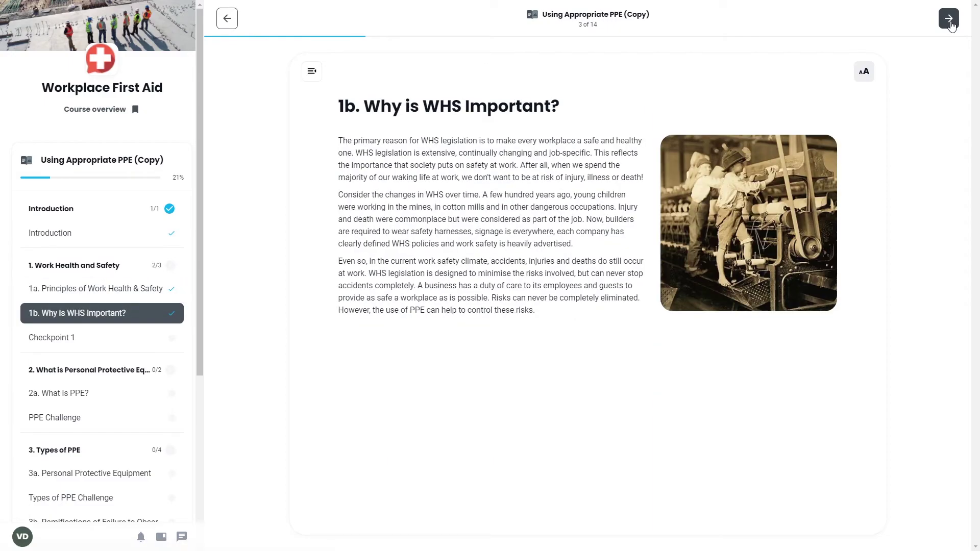
{"action": "left_click", "coordinate": [948, 19]}
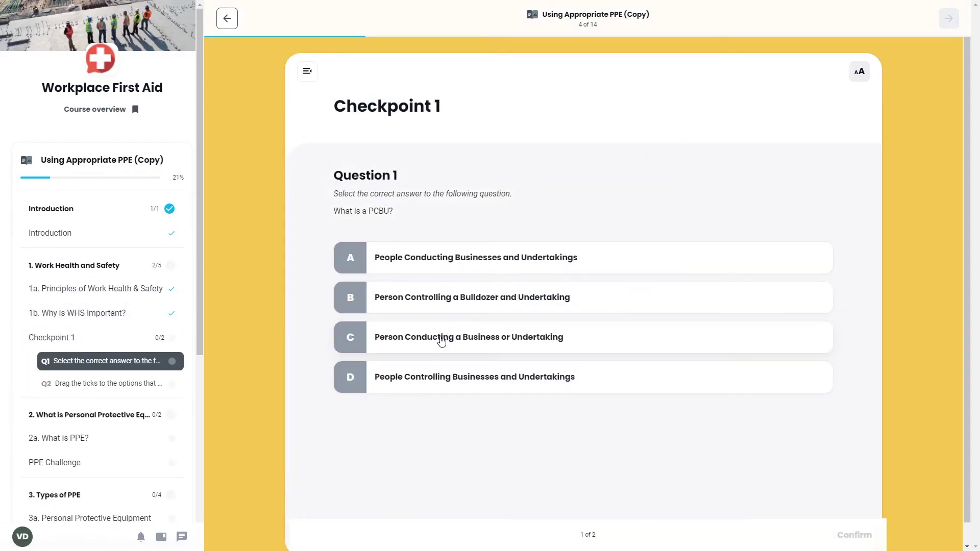
- Answer Question 1 of Checkpoint 1 with "Person Conducting a Business or Undertaking", confirm it and continue
{"action": "left_click", "coordinate": [440, 341]}
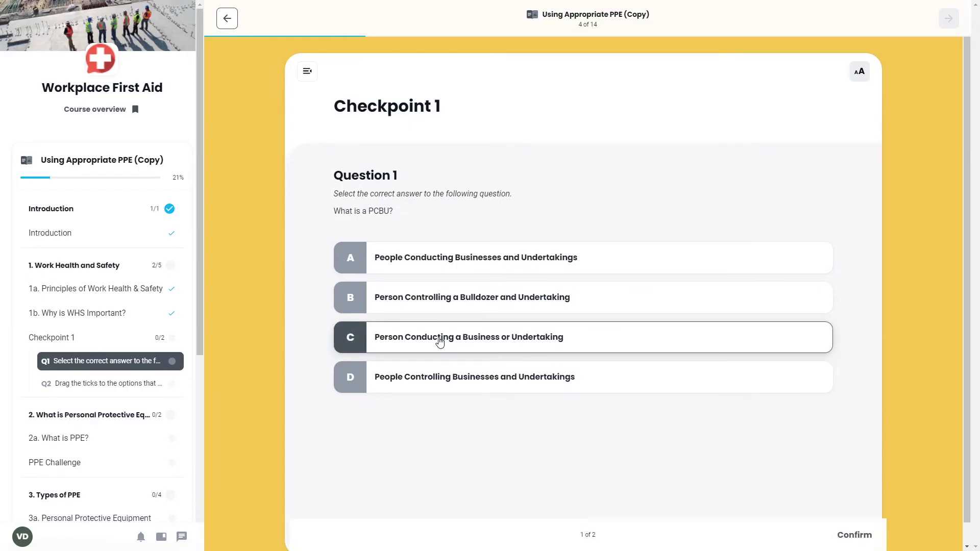
{"action": "left_click", "coordinate": [845, 536]}
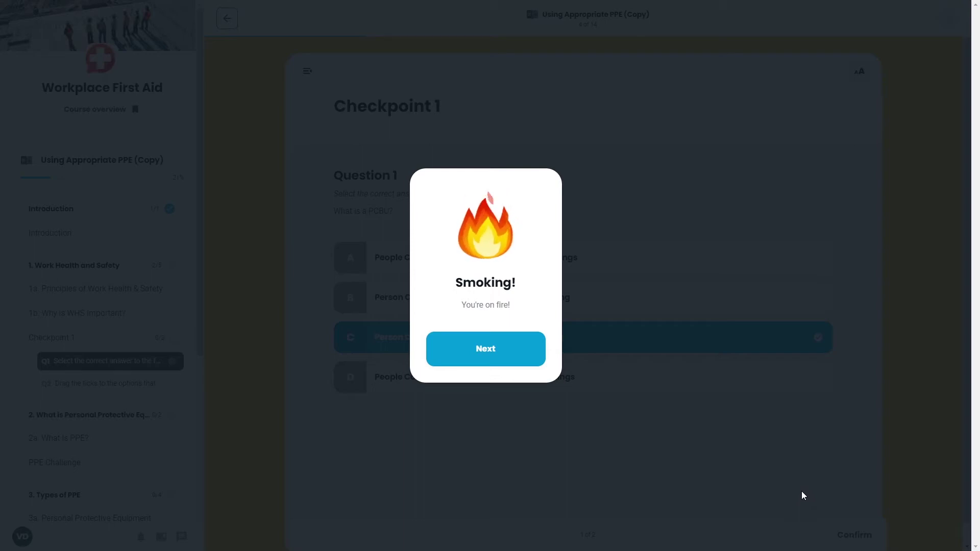
{"action": "left_click", "coordinate": [480, 360]}
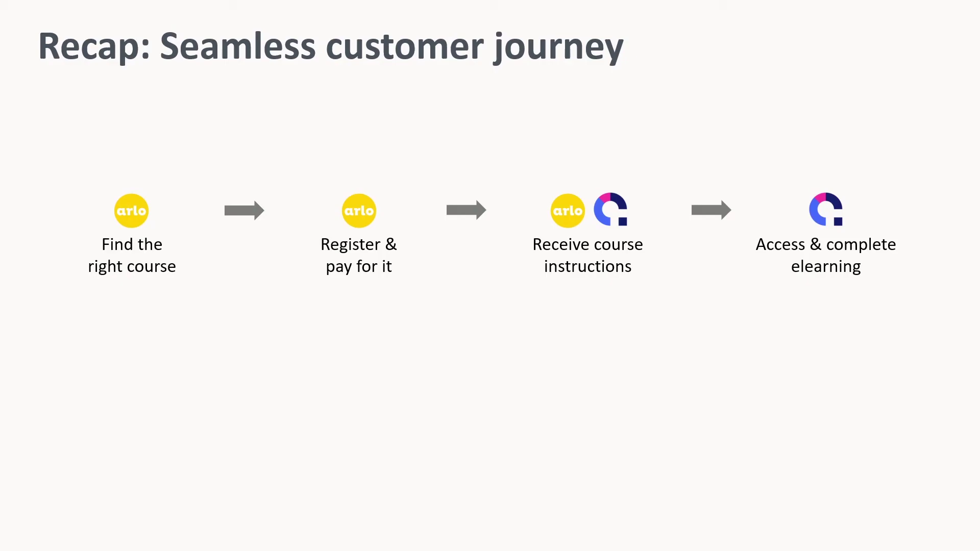
{"action": "key", "text": "Right"}
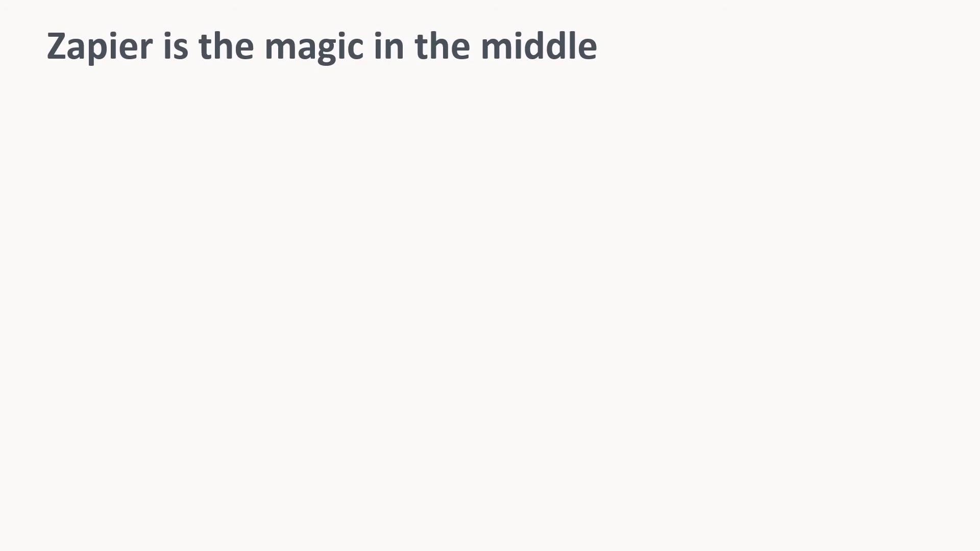